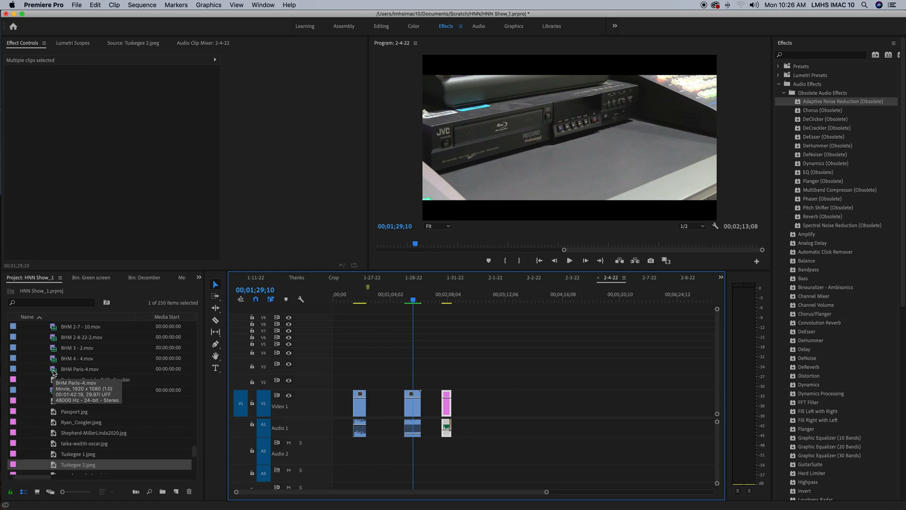
- Place BHM Paris-4.mov on Video 1 after the existing clips, and delete it from the timeline
{"action": "left_click_drag", "start_coordinate": [53, 373], "coordinate": [505, 409]}
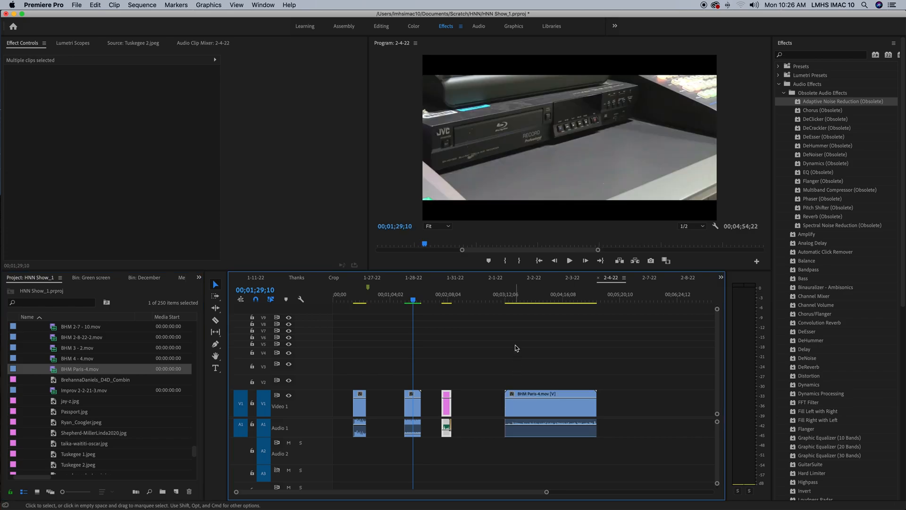
{"action": "left_click", "coordinate": [518, 300]}
{"action": "left_click_drag", "start_coordinate": [523, 305], "coordinate": [536, 309]}
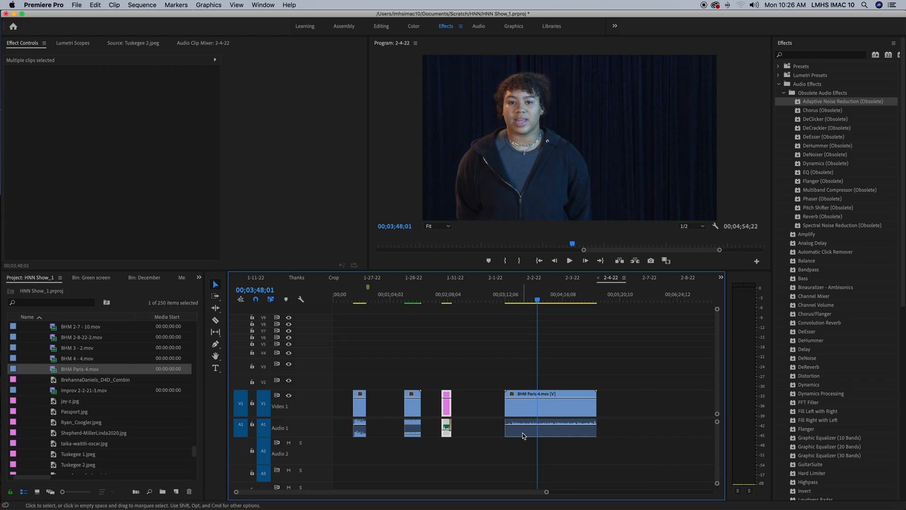
{"action": "left_click_drag", "start_coordinate": [523, 435], "coordinate": [531, 429]}
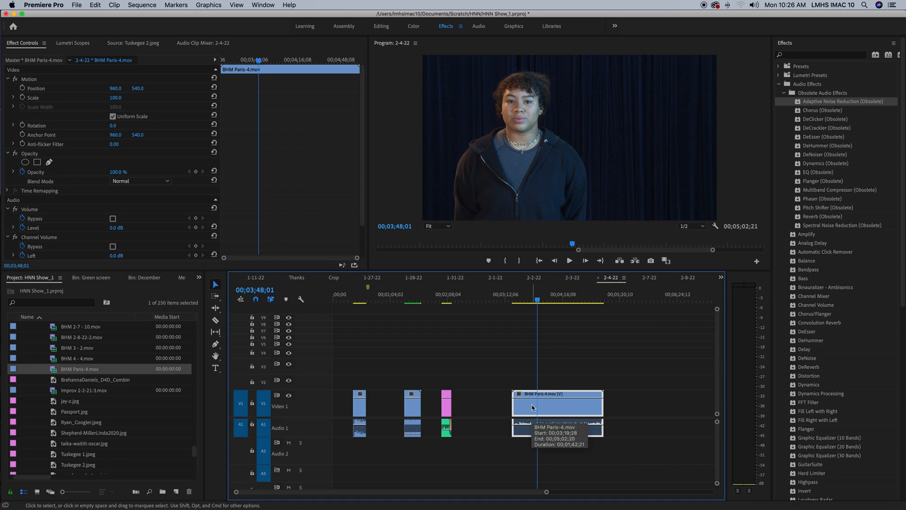
{"action": "key", "text": "Delete"}
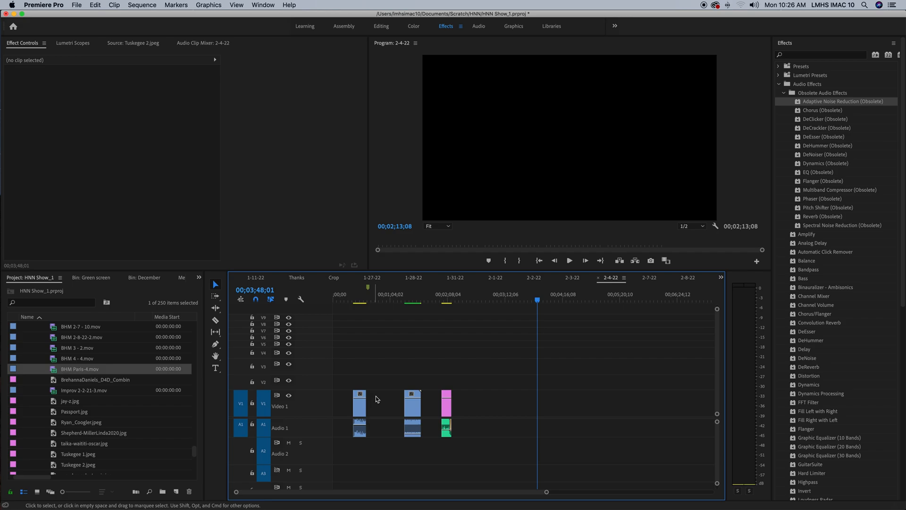
- Move the HNN Outro and logo clips later together so the sequence ends at about 00;03;34;21
{"action": "left_click_drag", "start_coordinate": [393, 378], "coordinate": [472, 468]}
{"action": "left_click_drag", "start_coordinate": [416, 407], "coordinate": [489, 407]}
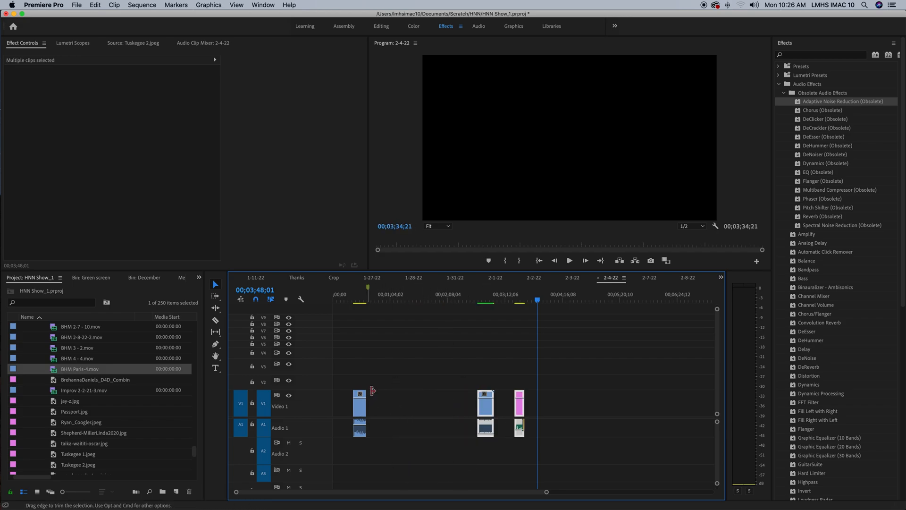
{"action": "left_click", "coordinate": [361, 410]}
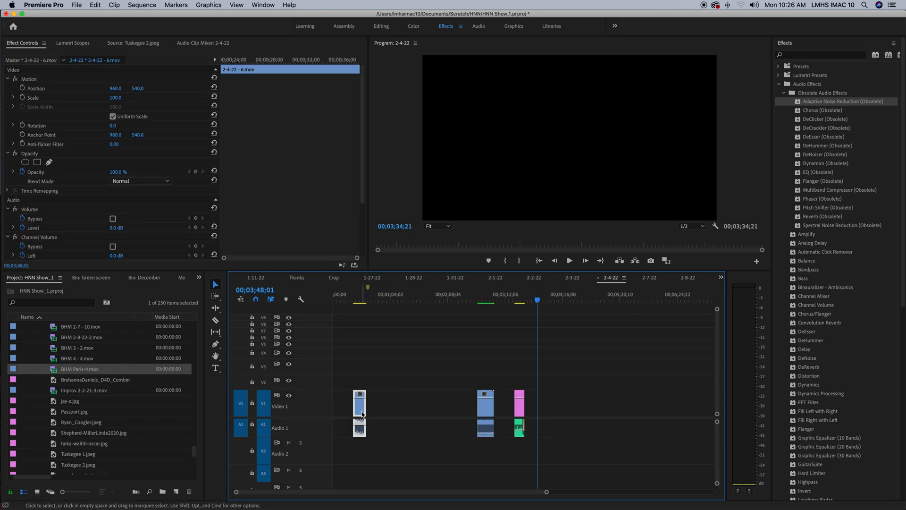
{"action": "mouse_move", "coordinate": [362, 409]}
{"action": "left_mouse_down"}
{"action": "mouse_move", "coordinate": [413, 410]}
{"action": "mouse_move", "coordinate": [358, 407]}
{"action": "left_mouse_up"}
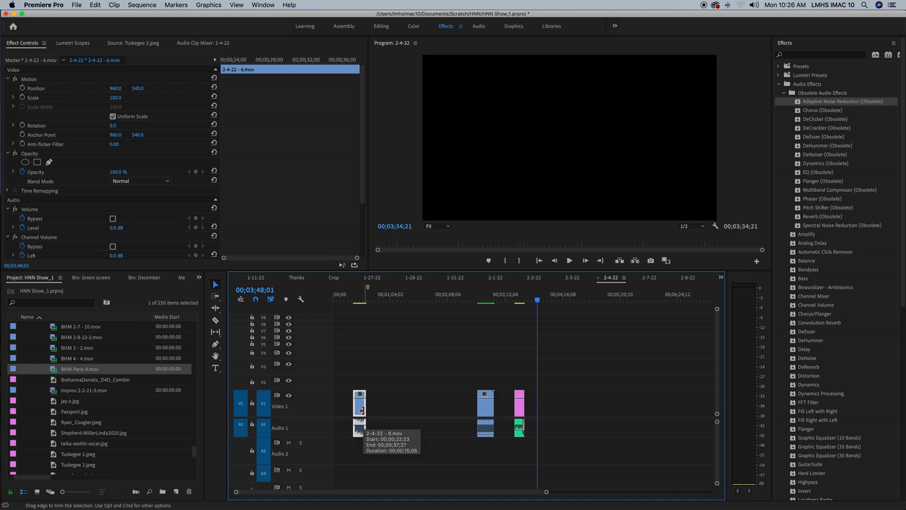
- Select and deselect the gap between the first two clips, and turn off Linked Selection
{"action": "left_click", "coordinate": [391, 406]}
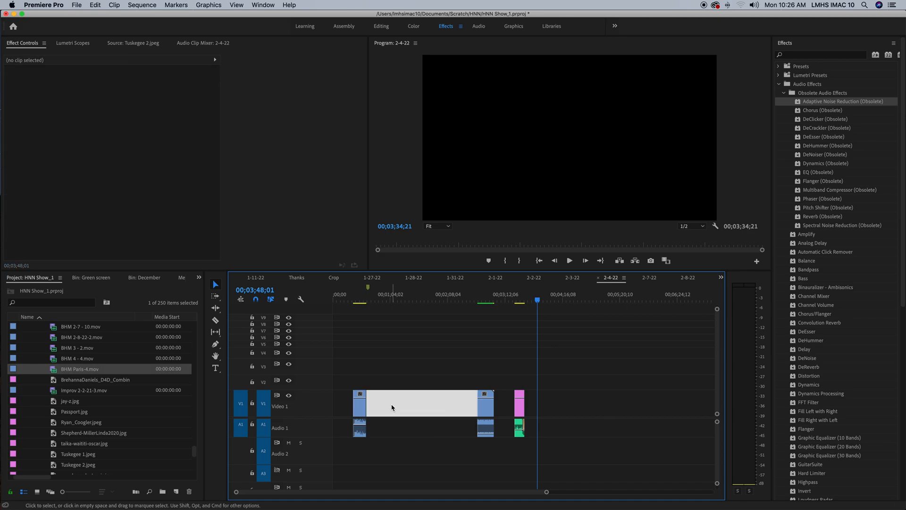
{"action": "left_click", "coordinate": [271, 300]}
{"action": "left_click", "coordinate": [270, 300]}
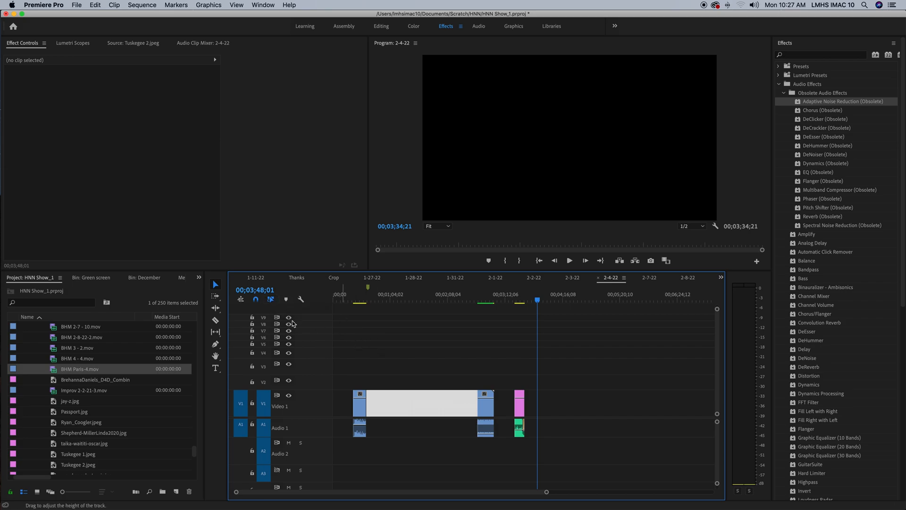
{"action": "left_click", "coordinate": [271, 301]}
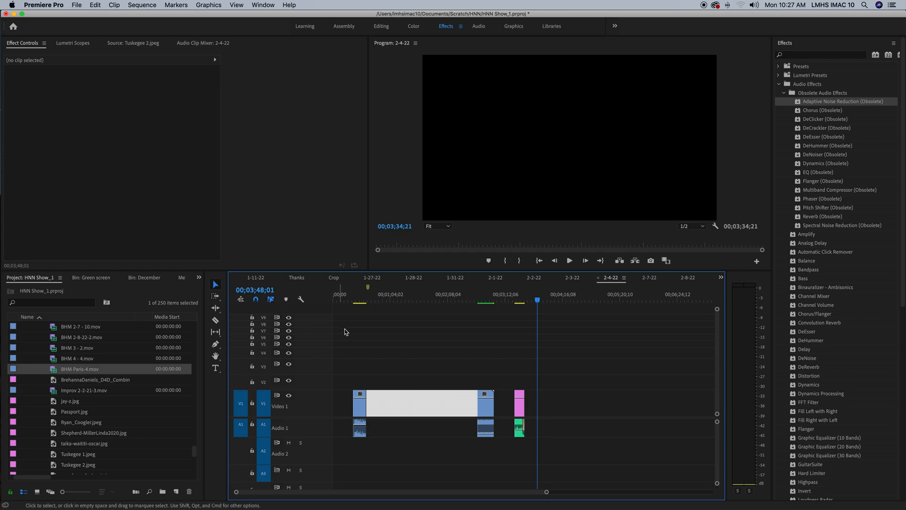
{"action": "left_click", "coordinate": [368, 351]}
{"action": "left_click", "coordinate": [271, 300]}
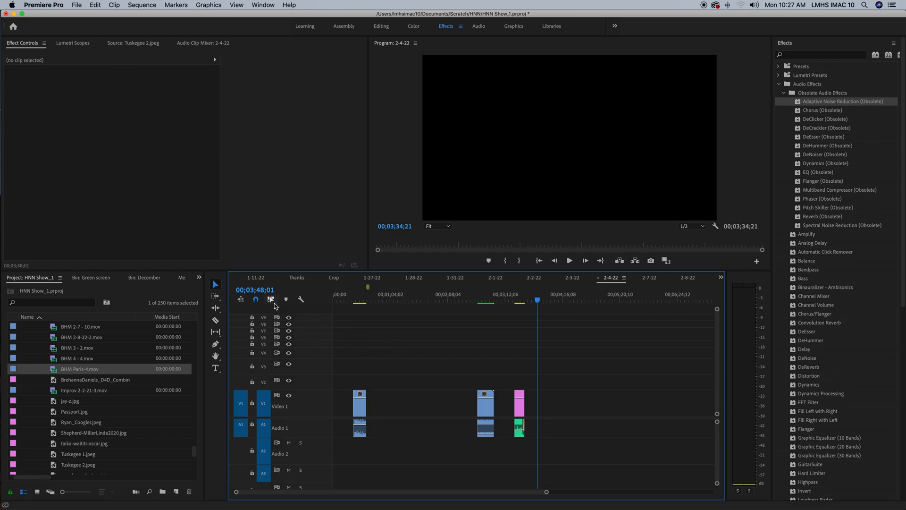
- Turn on Linked Selection and move the 2-4-22 - 6.mov clip later to the timeline marker and the HNN Outro clip earlier
{"action": "left_click", "coordinate": [270, 300]}
{"action": "mouse_move", "coordinate": [359, 408]}
{"action": "left_mouse_down"}
{"action": "mouse_move", "coordinate": [403, 409]}
{"action": "mouse_move", "coordinate": [375, 408]}
{"action": "left_mouse_up"}
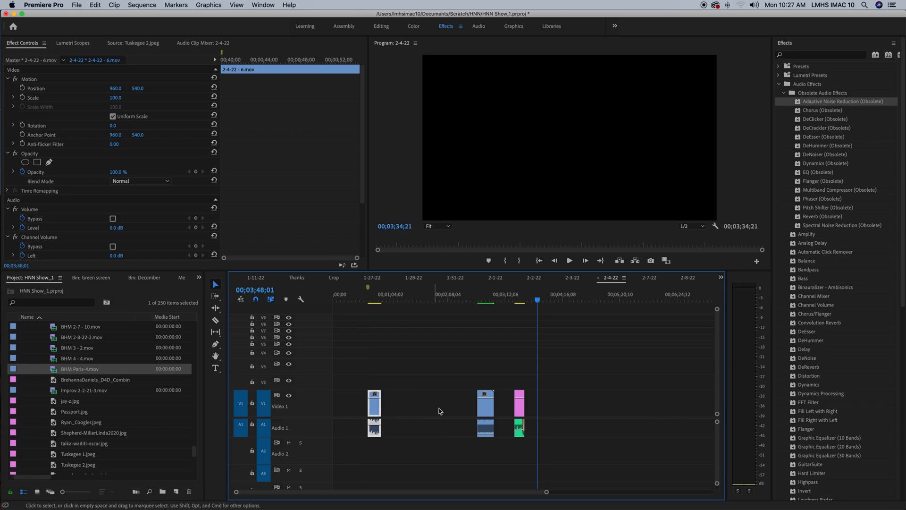
{"action": "left_click_drag", "start_coordinate": [479, 409], "coordinate": [423, 410]}
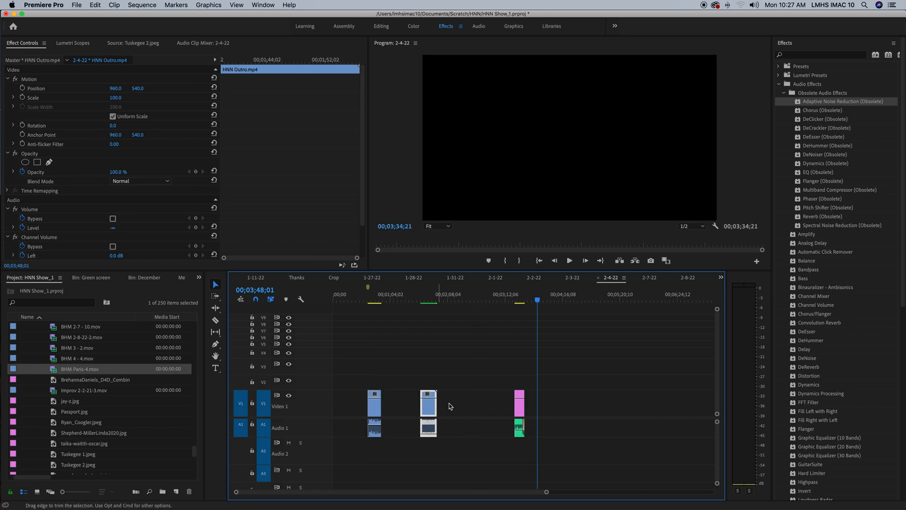
- Place the playhead just before the HNN Logo_white_border.jpg clip and play its beginning
{"action": "left_click_drag", "start_coordinate": [531, 294], "coordinate": [498, 300]}
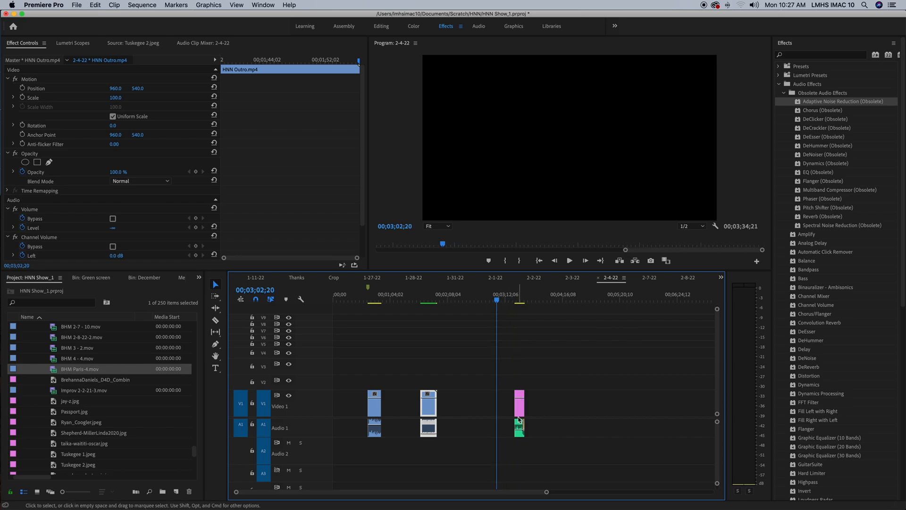
{"action": "left_click_drag", "start_coordinate": [510, 302], "coordinate": [513, 302]}
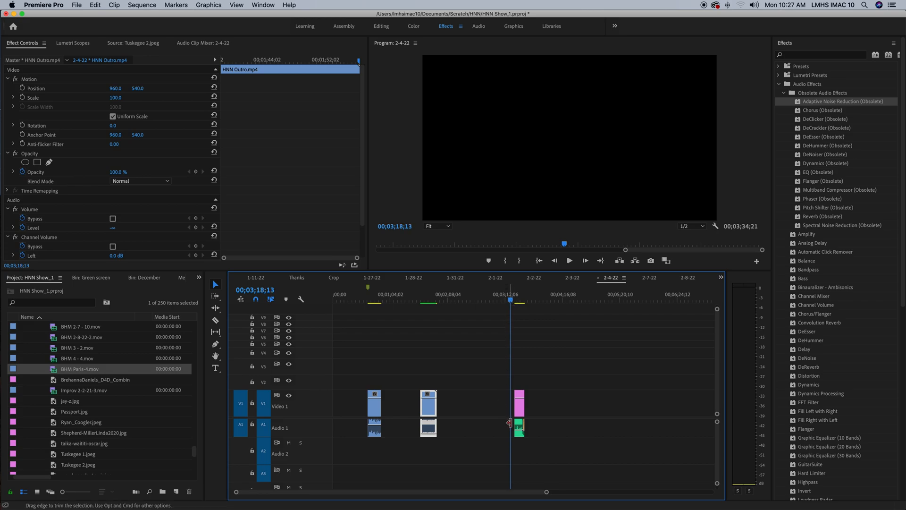
{"action": "mouse_move", "coordinate": [520, 409]}
{"action": "left_mouse_down"}
{"action": "mouse_move", "coordinate": [561, 411]}
{"action": "mouse_move", "coordinate": [519, 409]}
{"action": "left_mouse_up"}
{"action": "key", "text": "space"}
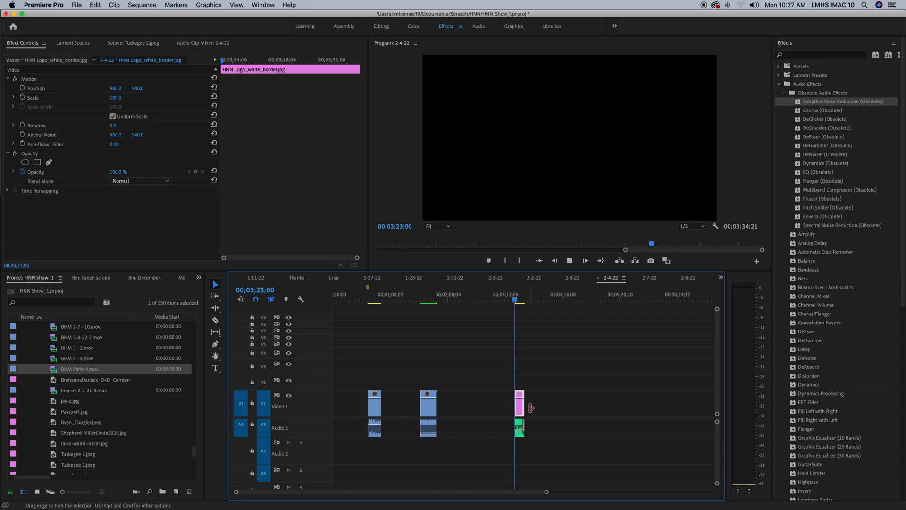
{"action": "key", "text": "space"}
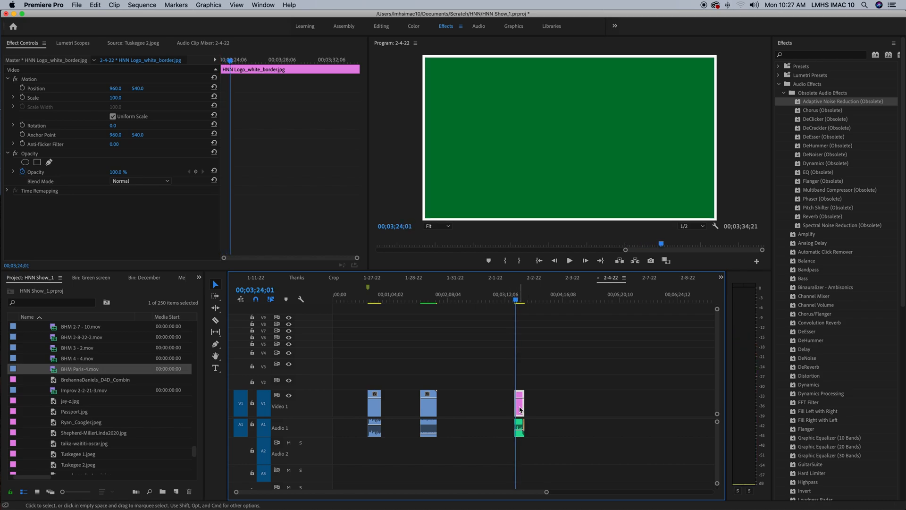
{"action": "mouse_move", "coordinate": [522, 409]}
{"action": "left_mouse_down"}
{"action": "mouse_move", "coordinate": [550, 409]}
{"action": "mouse_move", "coordinate": [517, 406]}
{"action": "left_mouse_up"}
{"action": "key", "text": "super+z"}
{"action": "key", "text": "super+z"}
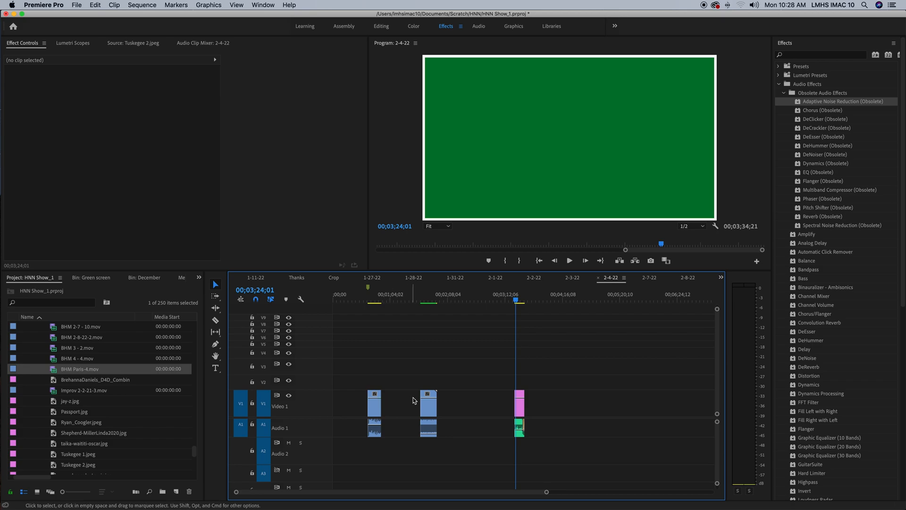
- Turn off Linked Selection and shift only the HNN Outro.mp4 video to about 00;02;13;24 and 00;01;18;18, realigning it with its audio after each move
{"action": "left_click", "coordinate": [271, 300]}
{"action": "left_click_drag", "start_coordinate": [426, 405], "coordinate": [460, 406]}
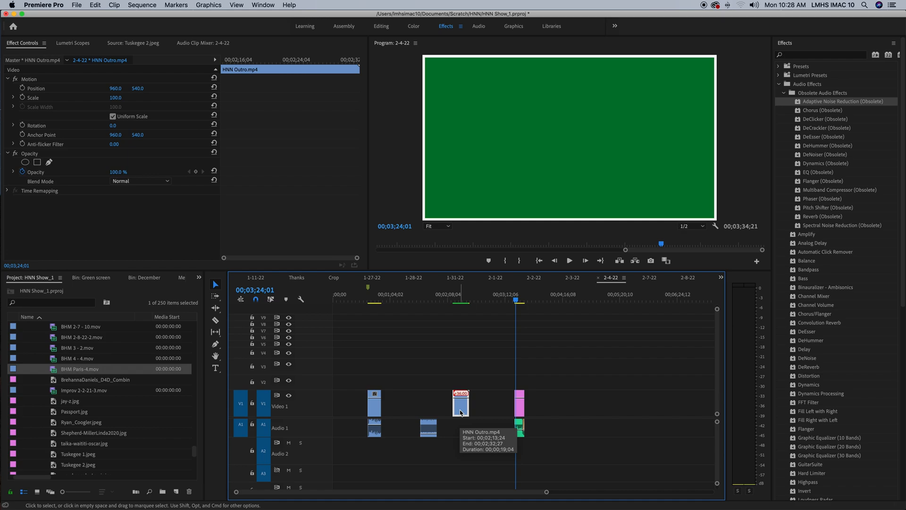
{"action": "mouse_move", "coordinate": [461, 413]}
{"action": "left_mouse_down"}
{"action": "mouse_move", "coordinate": [418, 412]}
{"action": "mouse_move", "coordinate": [465, 415]}
{"action": "left_mouse_up"}
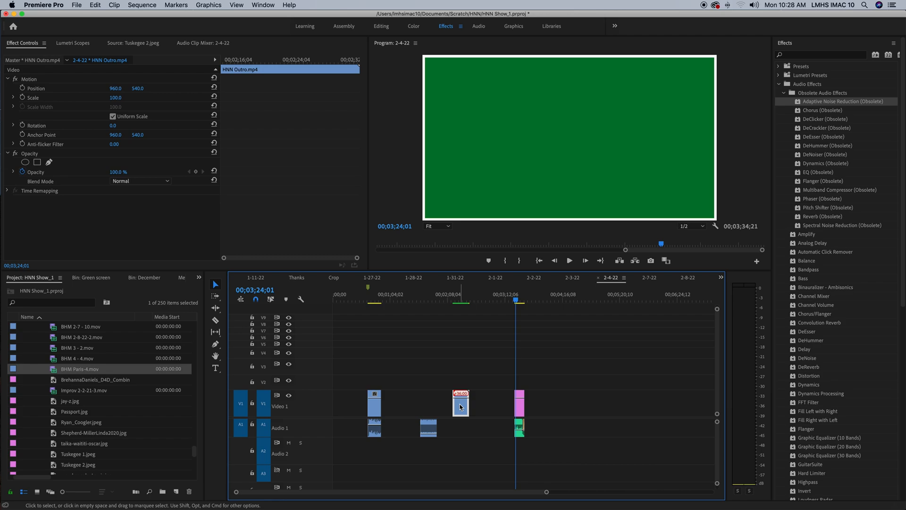
{"action": "mouse_move", "coordinate": [461, 407]}
{"action": "left_mouse_down"}
{"action": "mouse_move", "coordinate": [446, 407]}
{"action": "mouse_move", "coordinate": [446, 415]}
{"action": "left_mouse_up"}
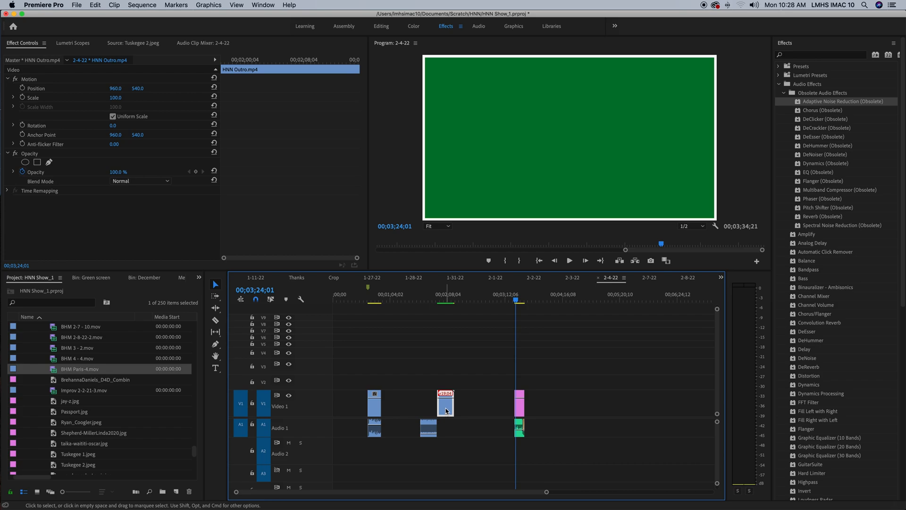
{"action": "left_click_drag", "start_coordinate": [445, 410], "coordinate": [428, 409]}
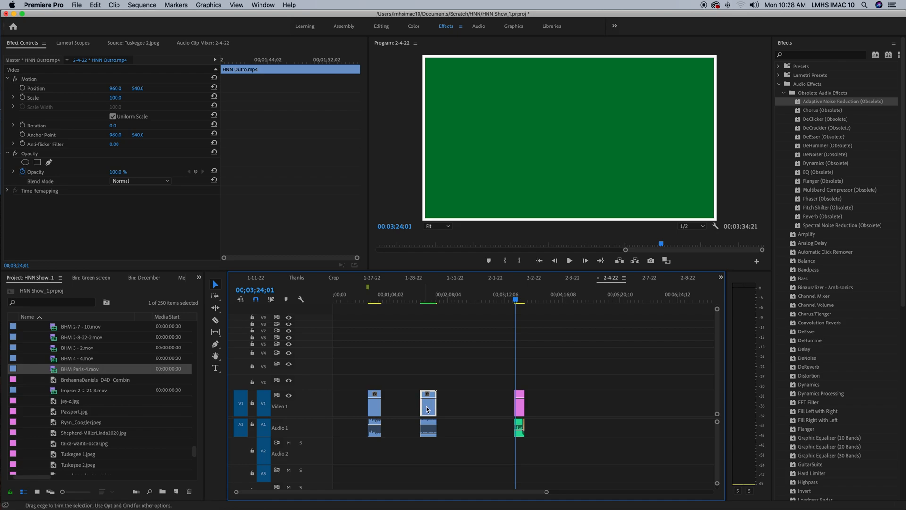
{"action": "mouse_move", "coordinate": [429, 410]}
{"action": "left_mouse_down"}
{"action": "mouse_move", "coordinate": [446, 410]}
{"action": "mouse_move", "coordinate": [413, 408]}
{"action": "left_mouse_up"}
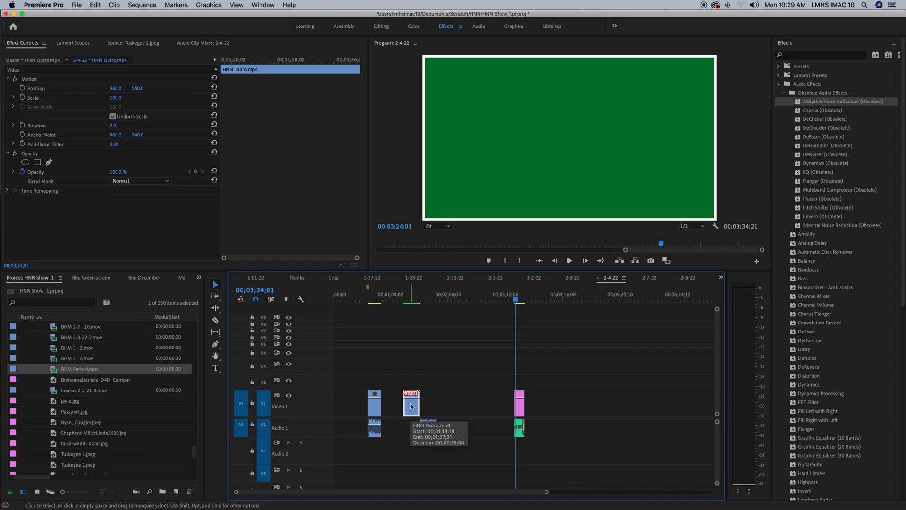
{"action": "left_click_drag", "start_coordinate": [412, 406], "coordinate": [425, 404]}
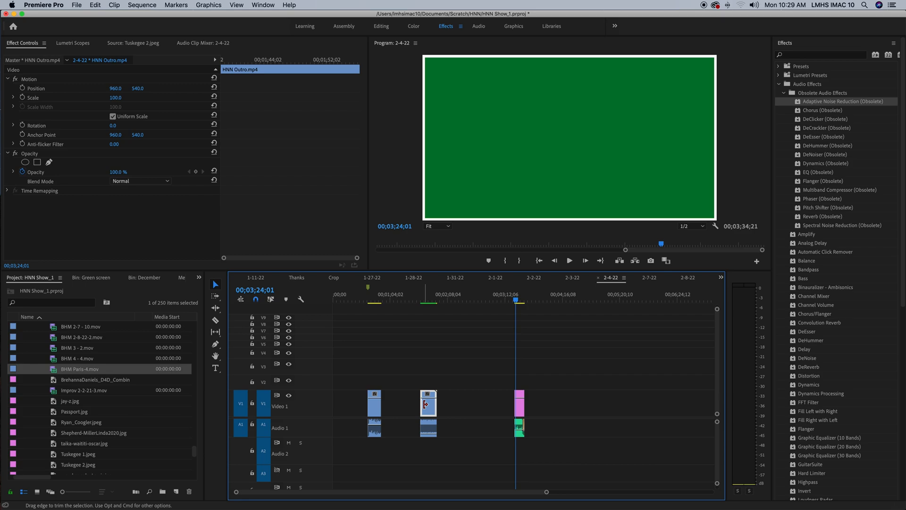
- Turn on Linked Selection and play the beginning of the 2-4-22 - 6.mov clip
{"action": "left_click", "coordinate": [271, 299]}
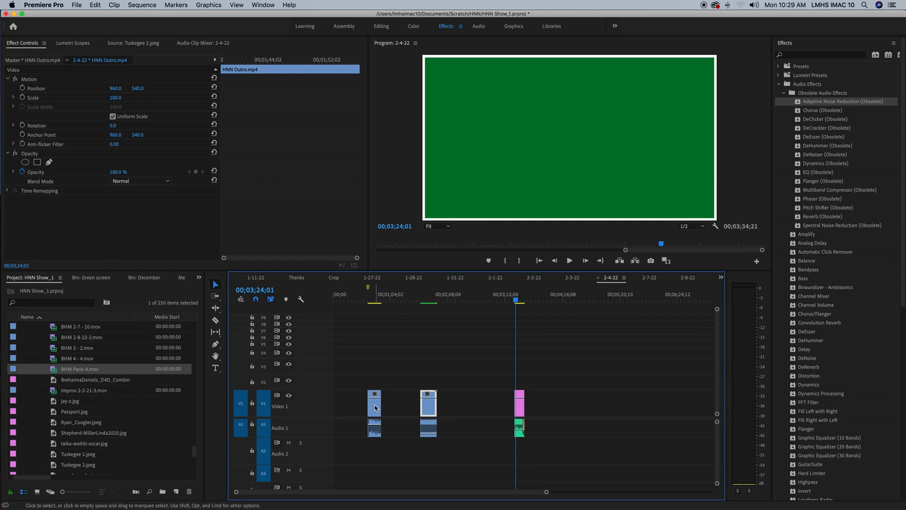
{"action": "left_click", "coordinate": [364, 301]}
{"action": "left_click_drag", "start_coordinate": [364, 302], "coordinate": [369, 301]}
{"action": "key", "text": "space"}
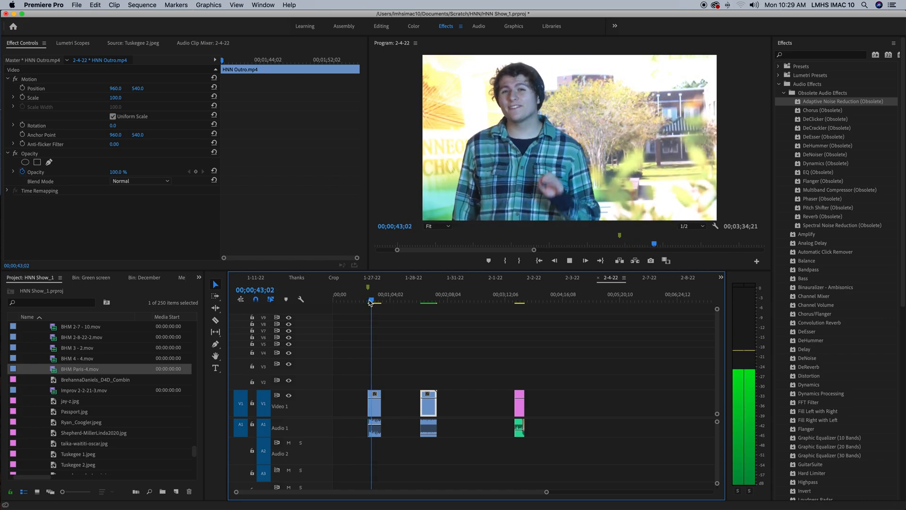
{"action": "key", "text": "space"}
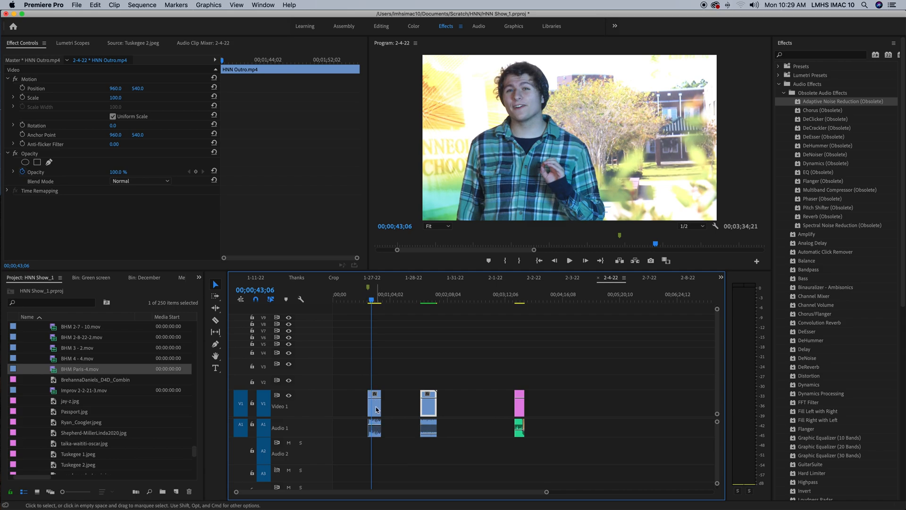
- Turn off Linked Selection and move only the 2-4-22 - 6.mov video past the last clip, ending at about 00;04;58;13
{"action": "mouse_move", "coordinate": [374, 409]}
{"action": "left_mouse_down"}
{"action": "mouse_move", "coordinate": [363, 409]}
{"action": "mouse_move", "coordinate": [374, 409]}
{"action": "left_mouse_up"}
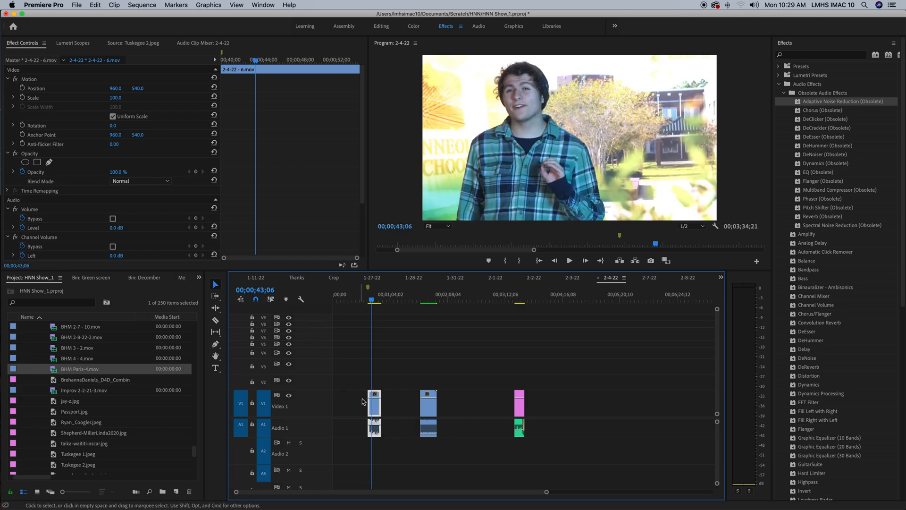
{"action": "left_click", "coordinate": [402, 410]}
{"action": "left_click", "coordinate": [377, 408], "text": "alt"}
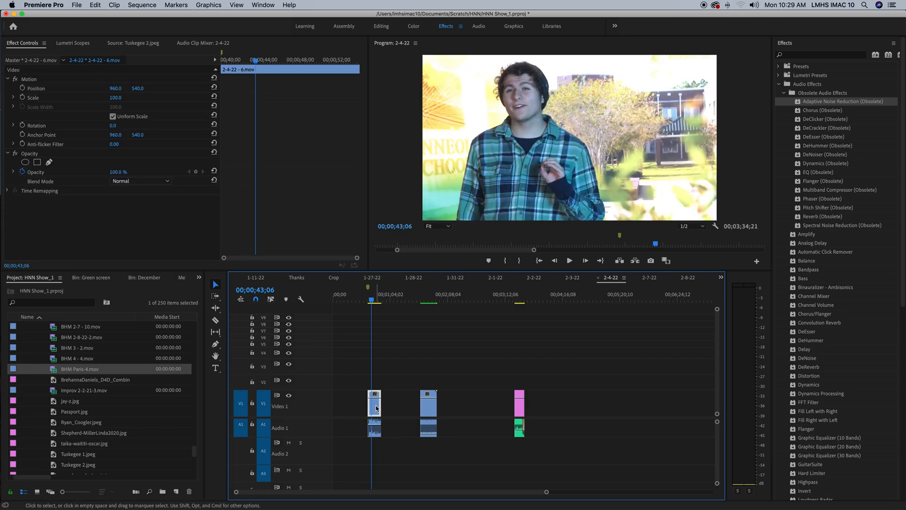
{"action": "left_click_drag", "start_coordinate": [376, 408], "coordinate": [591, 409]}
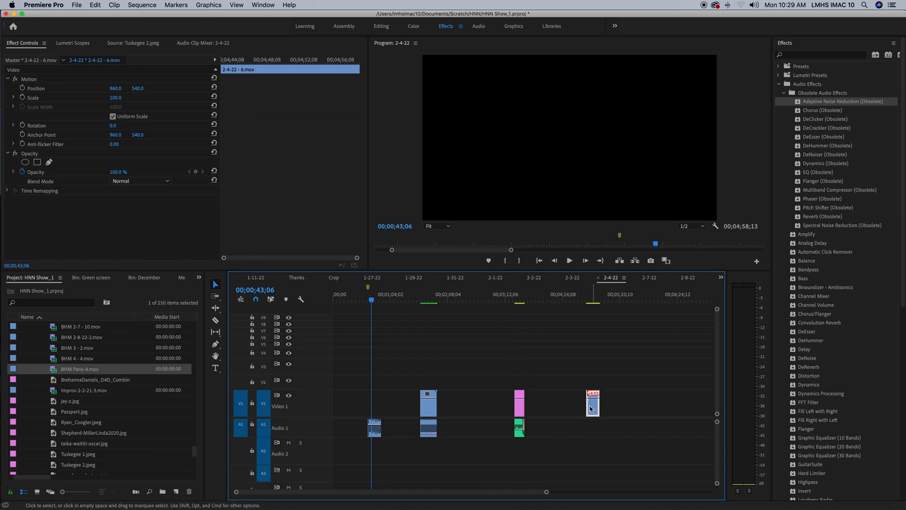
- Play the 2-4-22 - 6.mov audio left on Audio 1 without its video
{"action": "left_click", "coordinate": [370, 300]}
{"action": "left_click", "coordinate": [368, 299]}
{"action": "key", "text": "space"}
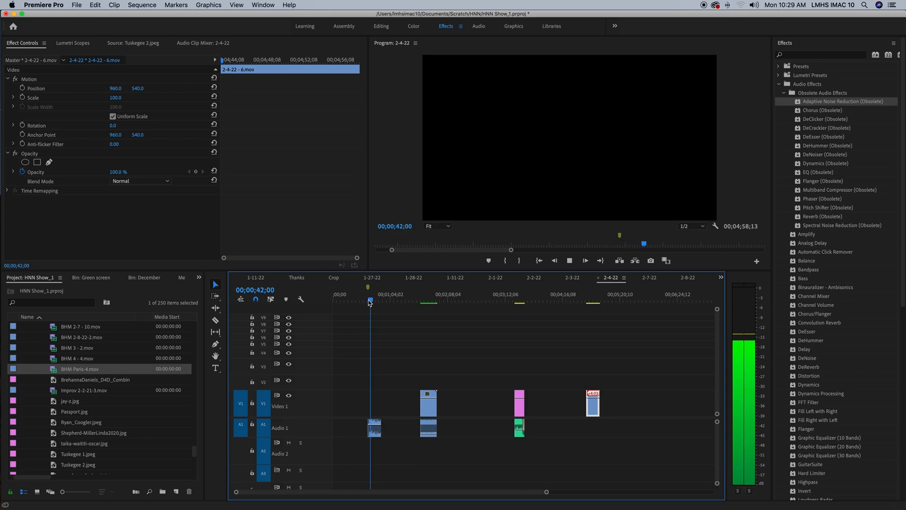
{"action": "key", "text": "space"}
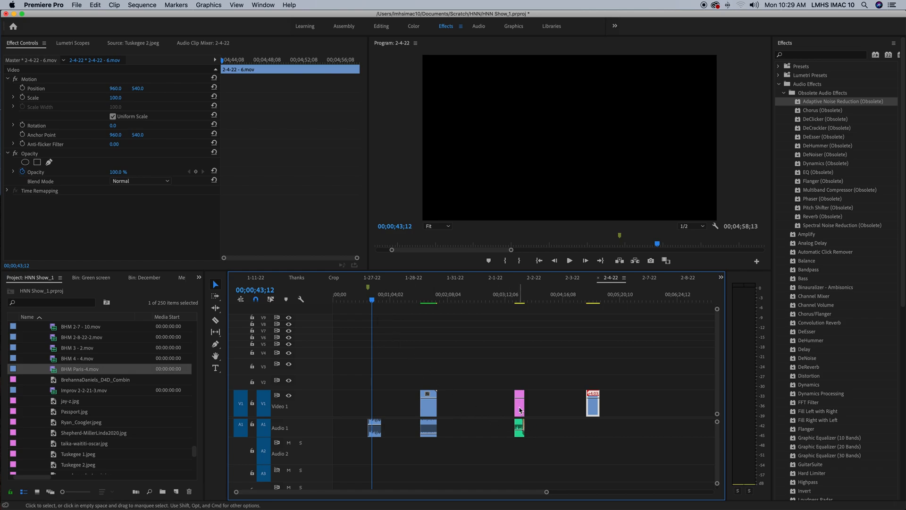
- Move only the HNN Logo_white_border.jpg image above the start of the 2-4-22 - 6.mov audio and play the combination
{"action": "left_click_drag", "start_coordinate": [521, 410], "coordinate": [368, 406]}
{"action": "key", "text": "space"}
{"action": "left_click", "coordinate": [367, 301]}
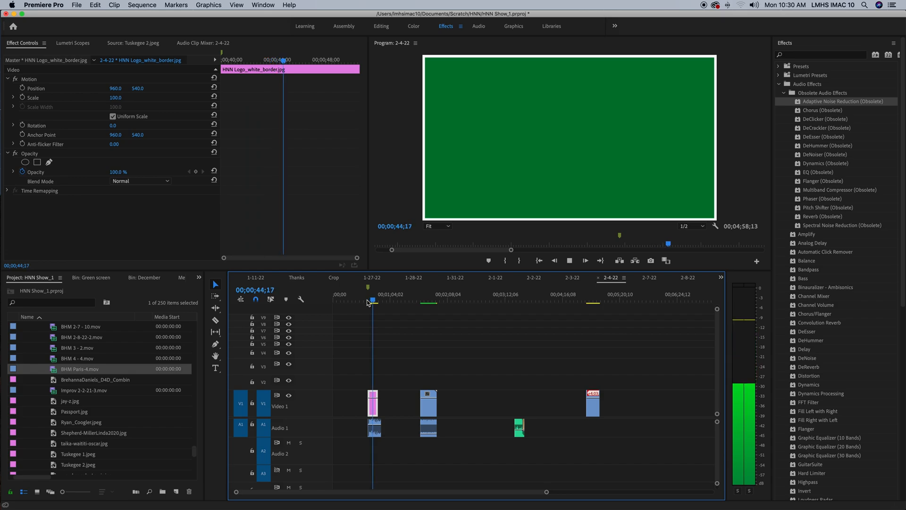
{"action": "key", "text": "space"}
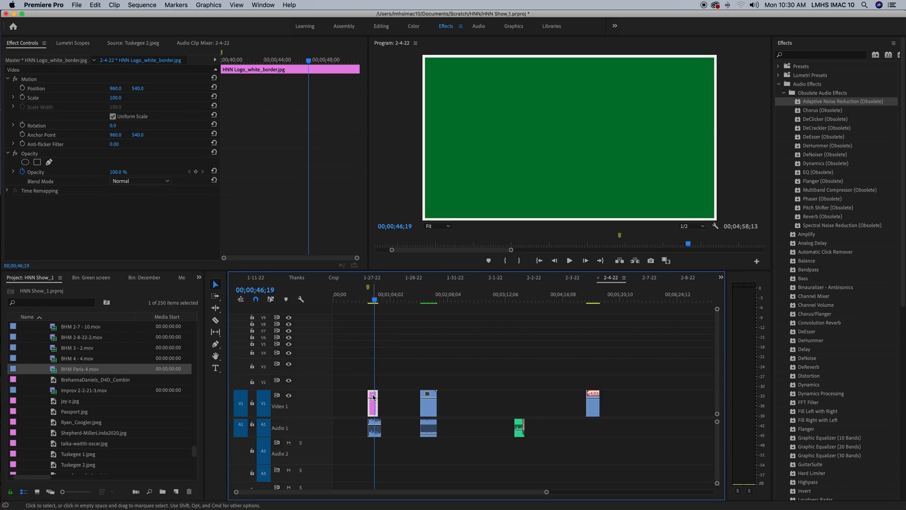
- Turn on Linked Selection and move the HNN Outro.mp4 video and audio later together
{"action": "left_click", "coordinate": [270, 299]}
{"action": "left_click_drag", "start_coordinate": [428, 415], "coordinate": [460, 414]}
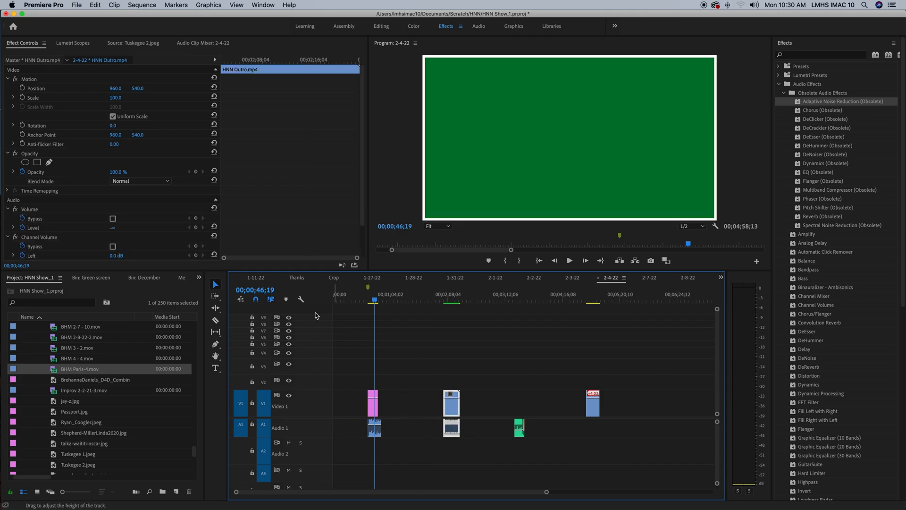
- With Linked Selection off, move only the HNN Outro.mp4 video earlier on Video 1 and return it above its audio
{"action": "left_click", "coordinate": [467, 409]}
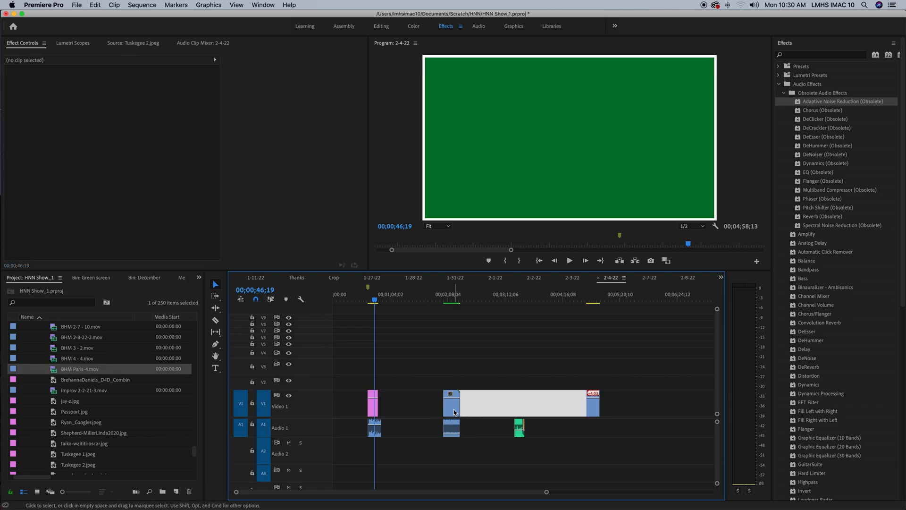
{"action": "left_click_drag", "start_coordinate": [451, 409], "coordinate": [432, 411]}
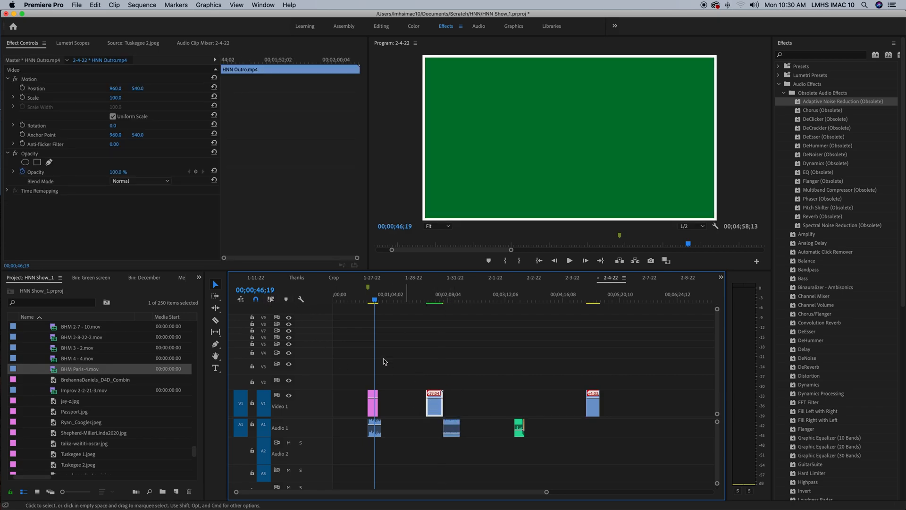
{"action": "left_click", "coordinate": [271, 300]}
{"action": "left_click_drag", "start_coordinate": [434, 410], "coordinate": [455, 415]}
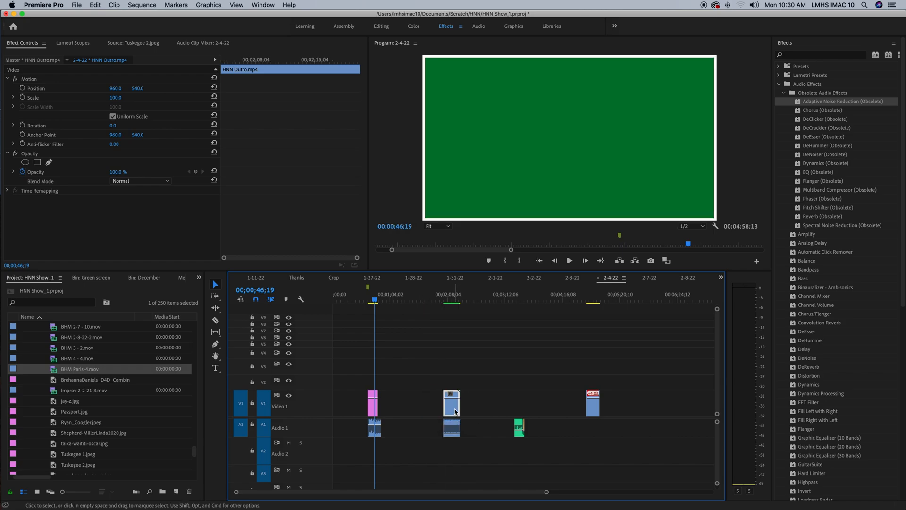
- Toggle Linked Selection off and on, and move the HNN Outro.mp4 video and audio together to start at about 00;01;34;08
{"action": "left_click", "coordinate": [271, 301]}
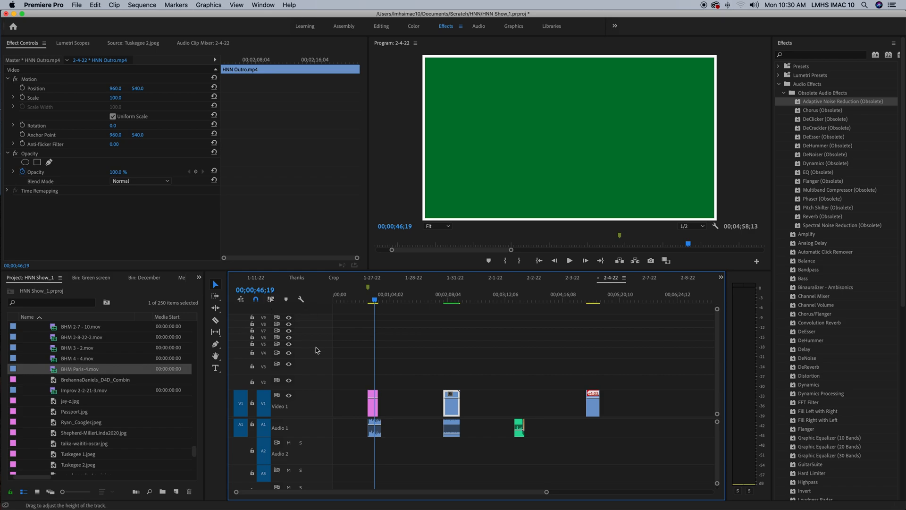
{"action": "left_click", "coordinate": [413, 393]}
{"action": "left_click", "coordinate": [272, 301]}
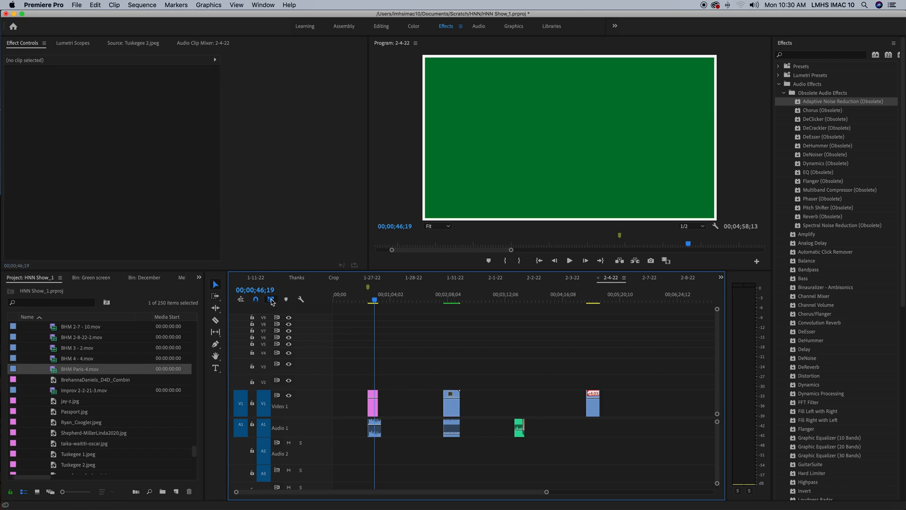
{"action": "left_click_drag", "start_coordinate": [453, 409], "coordinate": [430, 408]}
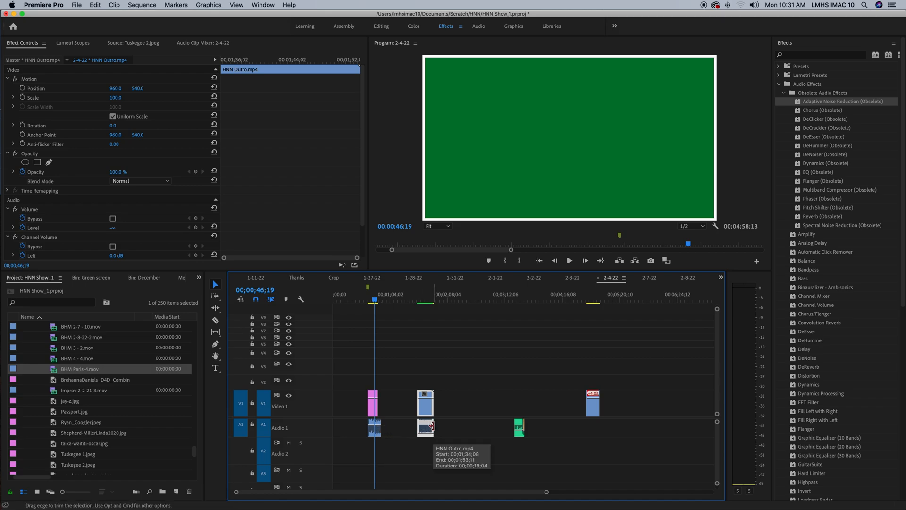
{"action": "left_click_drag", "start_coordinate": [433, 426], "coordinate": [401, 425]}
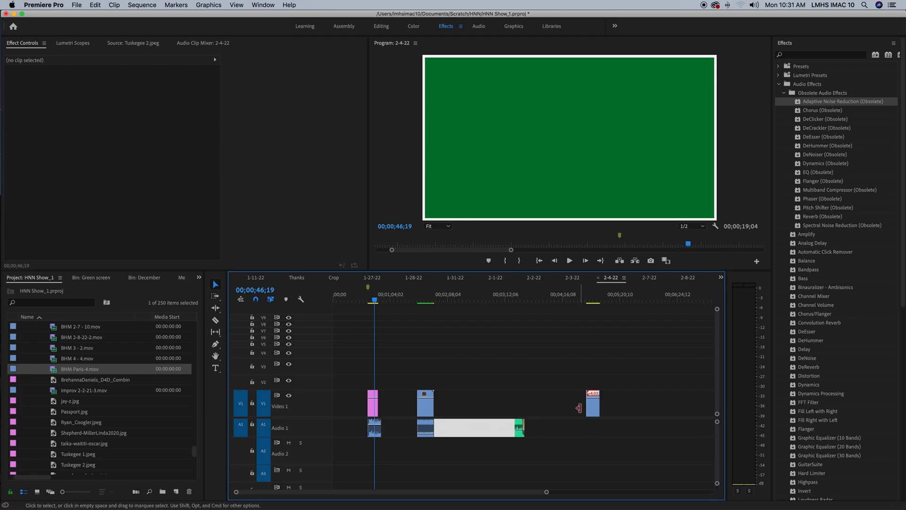
- Move the HNN Logo_white_border.jpg image above the green audio clip and shift the linked 2-4-22 - 6.mov video and audio slightly earlier
{"action": "left_click", "coordinate": [373, 409]}
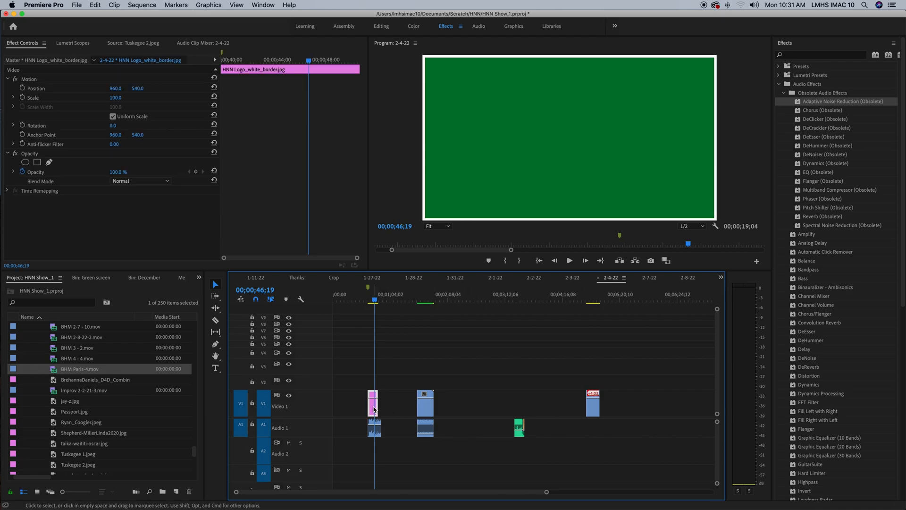
{"action": "left_click_drag", "start_coordinate": [374, 408], "coordinate": [519, 409]}
{"action": "mouse_move", "coordinate": [583, 407]}
{"action": "left_mouse_down"}
{"action": "mouse_move", "coordinate": [486, 409]}
{"action": "mouse_move", "coordinate": [590, 410]}
{"action": "left_mouse_up"}
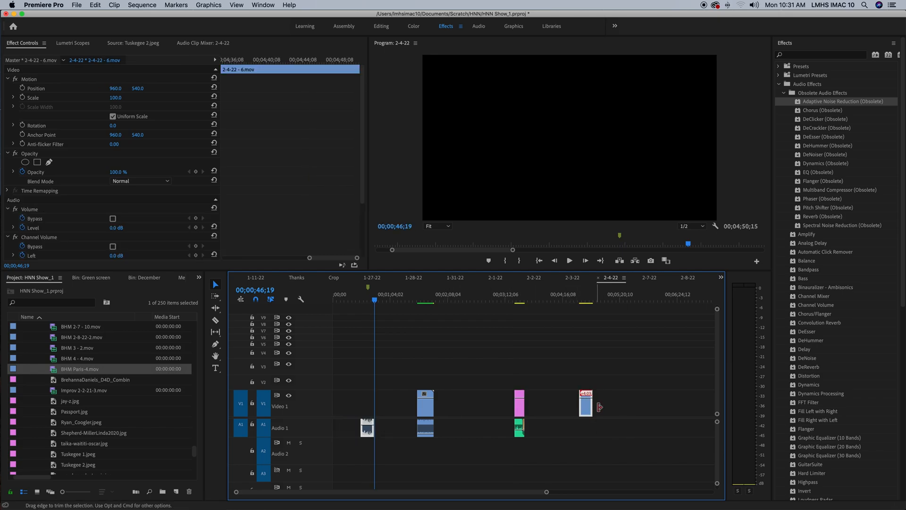
- Place a copy of the 2-4-22 - 6.mov video directly above its matching audio and remove the excess piece before it
{"action": "left_click_drag", "start_coordinate": [584, 404], "coordinate": [368, 407]}
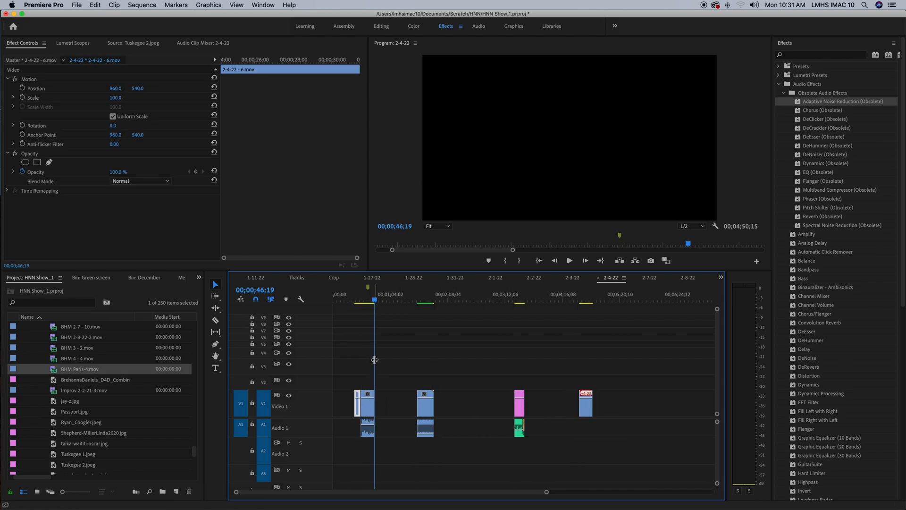
{"action": "left_click_drag", "start_coordinate": [375, 302], "coordinate": [364, 301]}
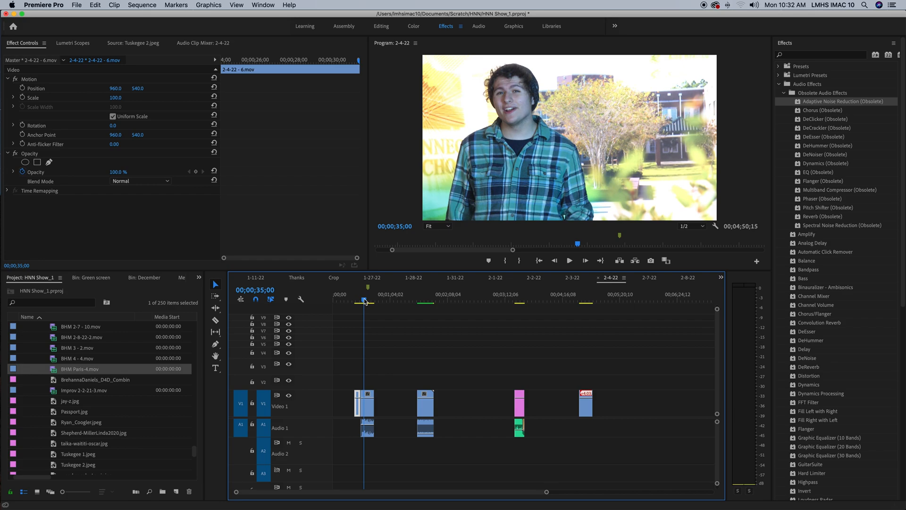
{"action": "left_click", "coordinate": [390, 402]}
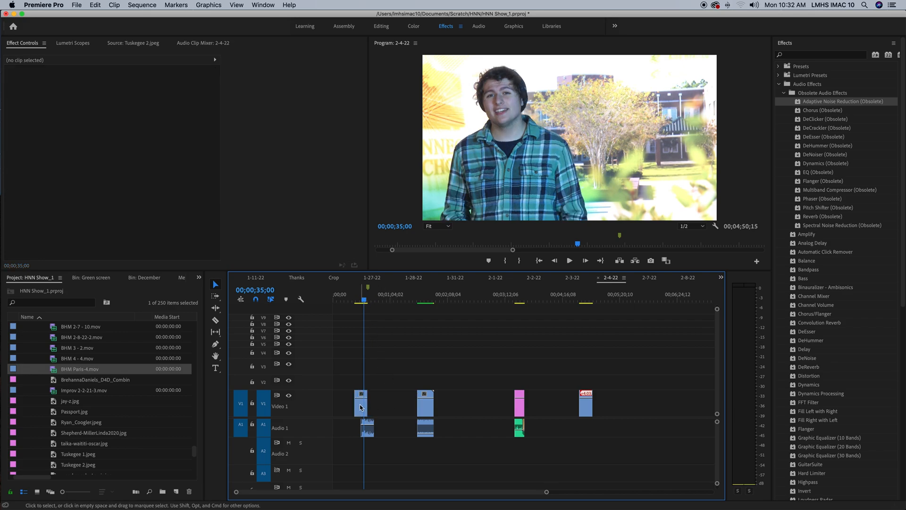
{"action": "left_click_drag", "start_coordinate": [360, 408], "coordinate": [367, 407]}
{"action": "left_click_drag", "start_coordinate": [364, 298], "coordinate": [357, 298]}
{"action": "key", "text": "Delete"}
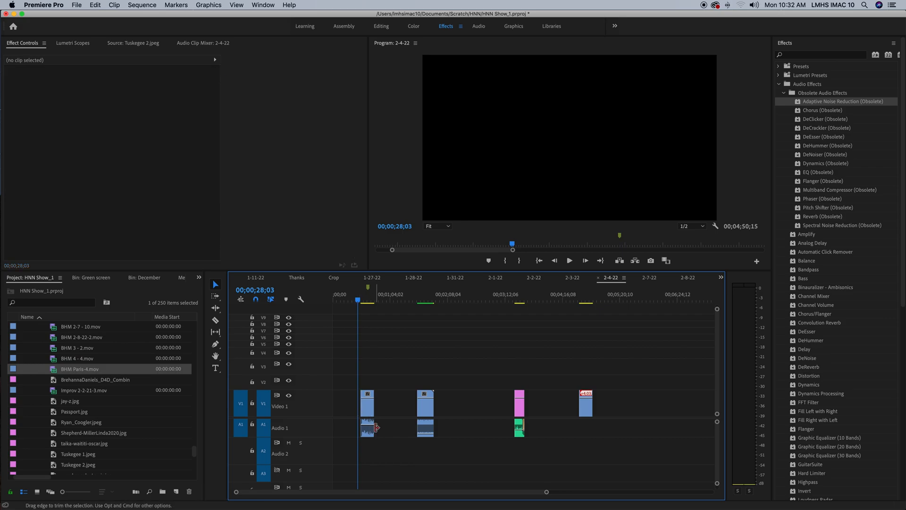
- Extend the 2-4-22 - 6.mov audio to end at about 00;01;11;10 and trim it back to the end of the video above
{"action": "left_click_drag", "start_coordinate": [376, 428], "coordinate": [397, 429]}
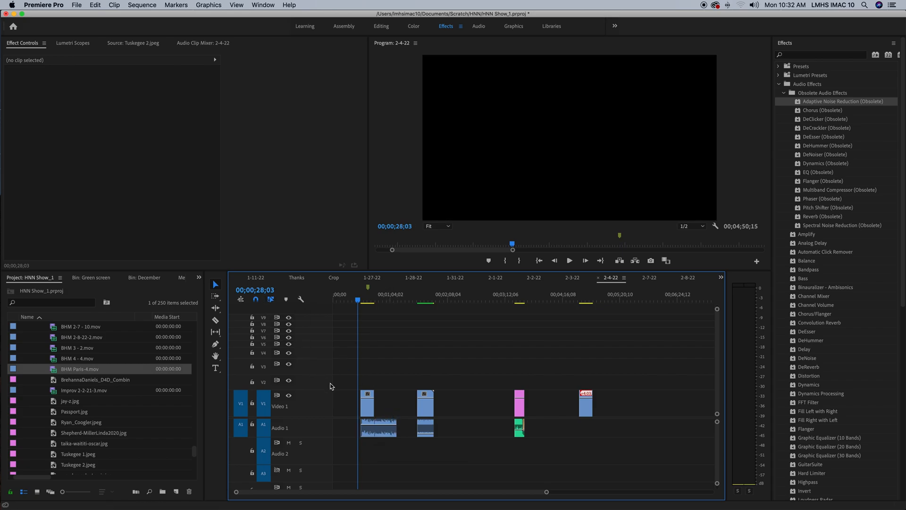
{"action": "left_click_drag", "start_coordinate": [392, 429], "coordinate": [394, 428]}
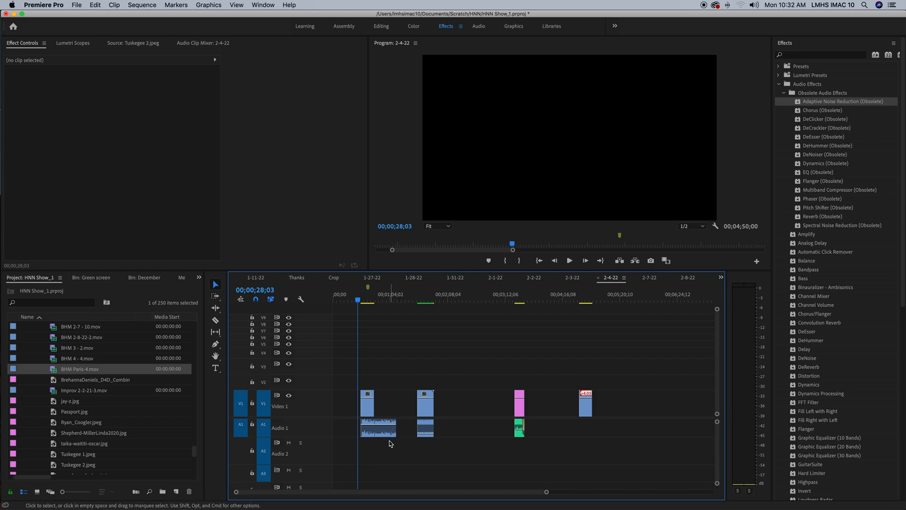
{"action": "left_click", "coordinate": [360, 302]}
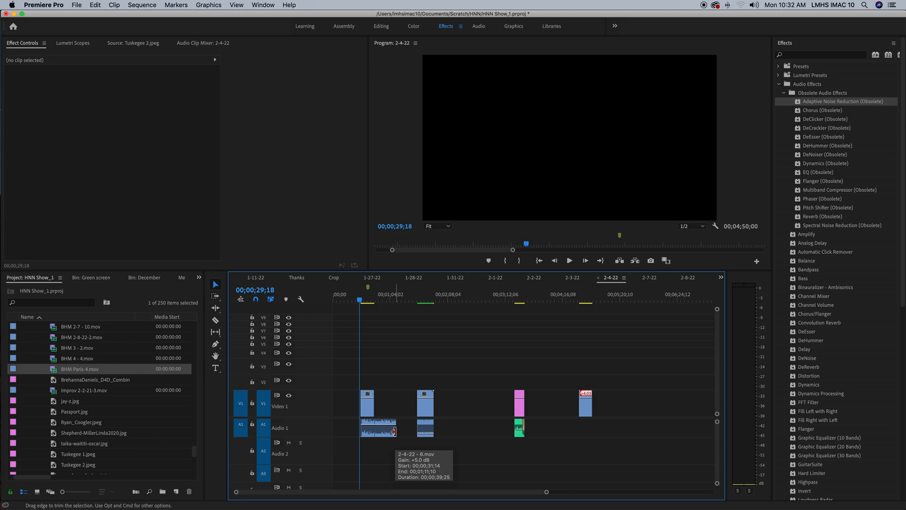
{"action": "left_click_drag", "start_coordinate": [394, 431], "coordinate": [373, 433]}
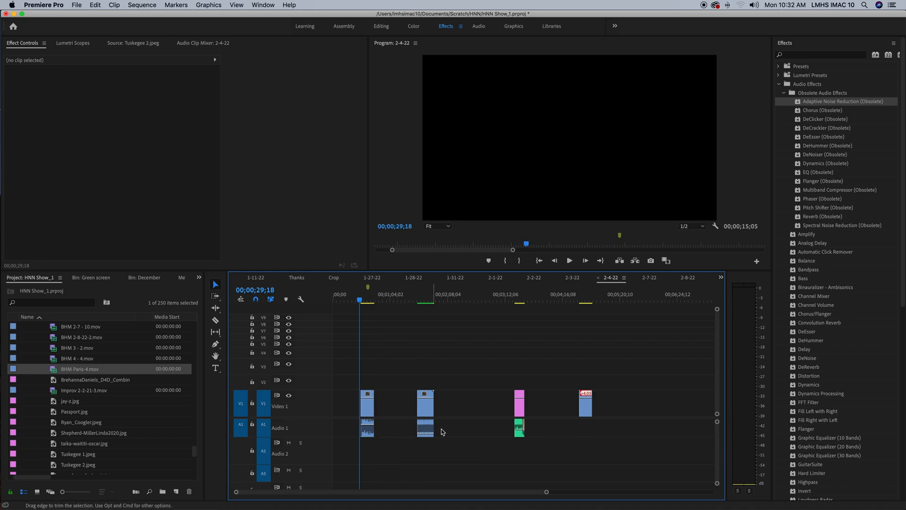